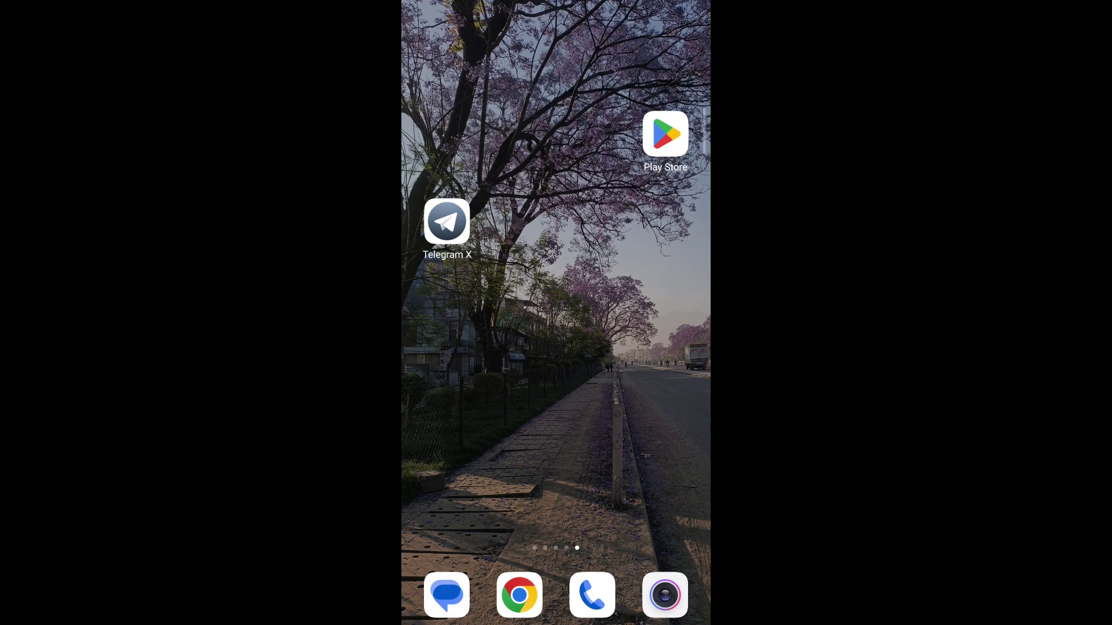
- Launch Telegram X and open the conversation with Mierda
{"action": "left_click", "coordinate": [447, 222]}
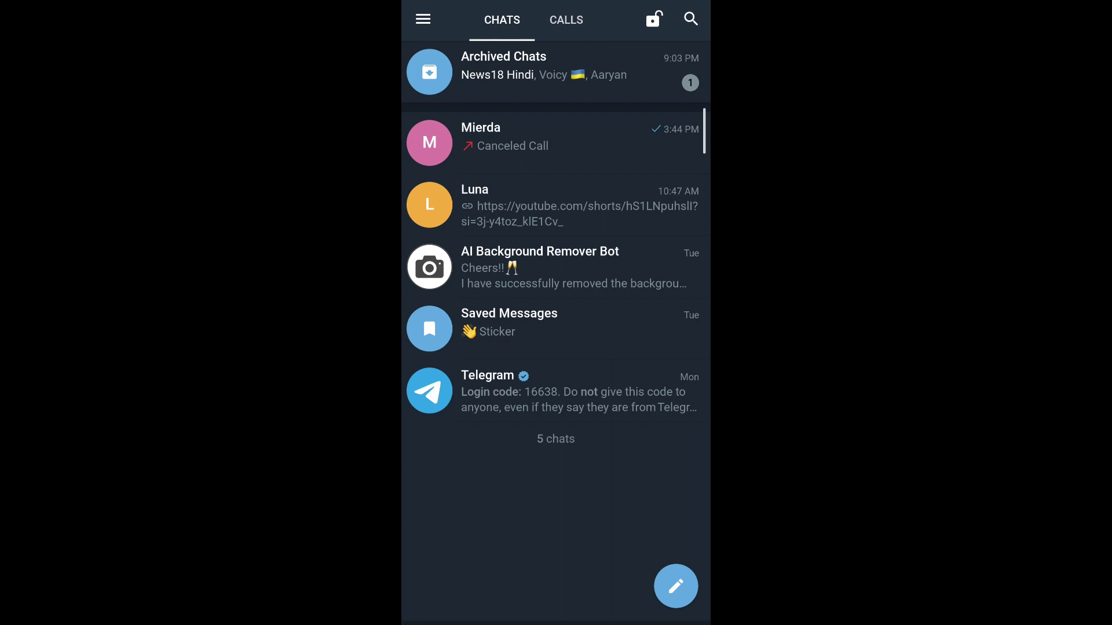
{"action": "left_click", "coordinate": [557, 139]}
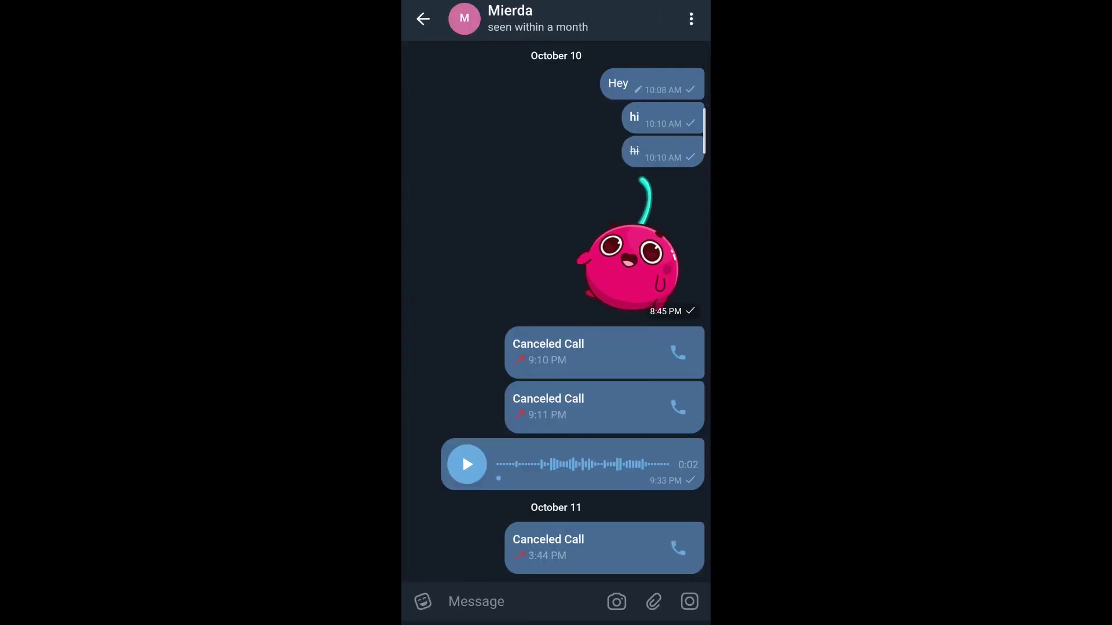
- Clear the Mierda chat's history, also deleting the messages for Mierda
{"action": "left_click", "coordinate": [691, 19]}
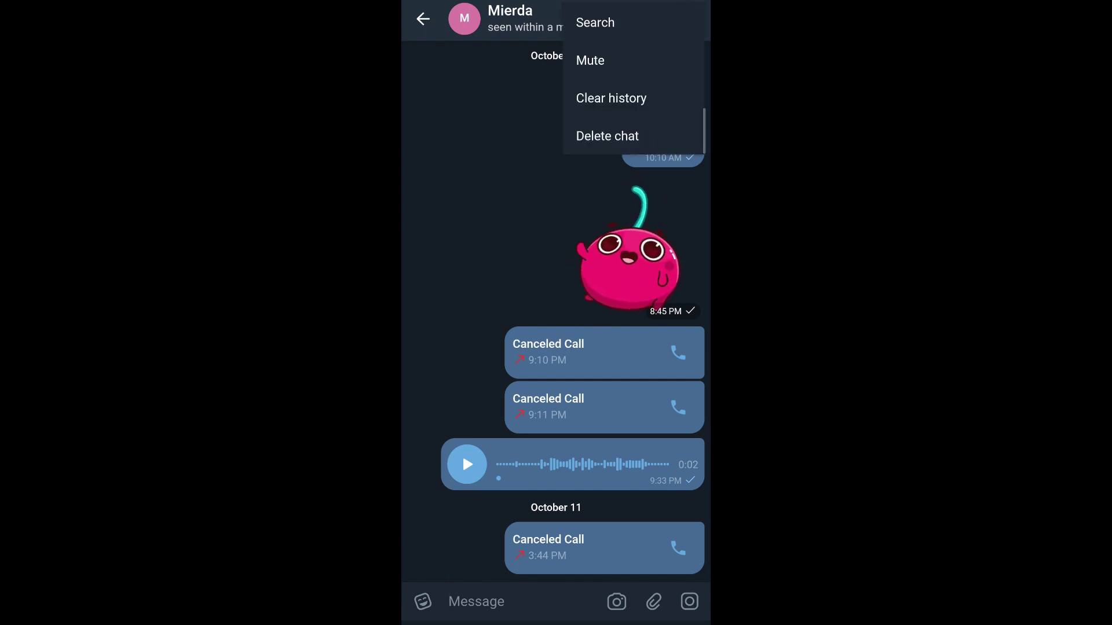
{"action": "left_click", "coordinate": [611, 98]}
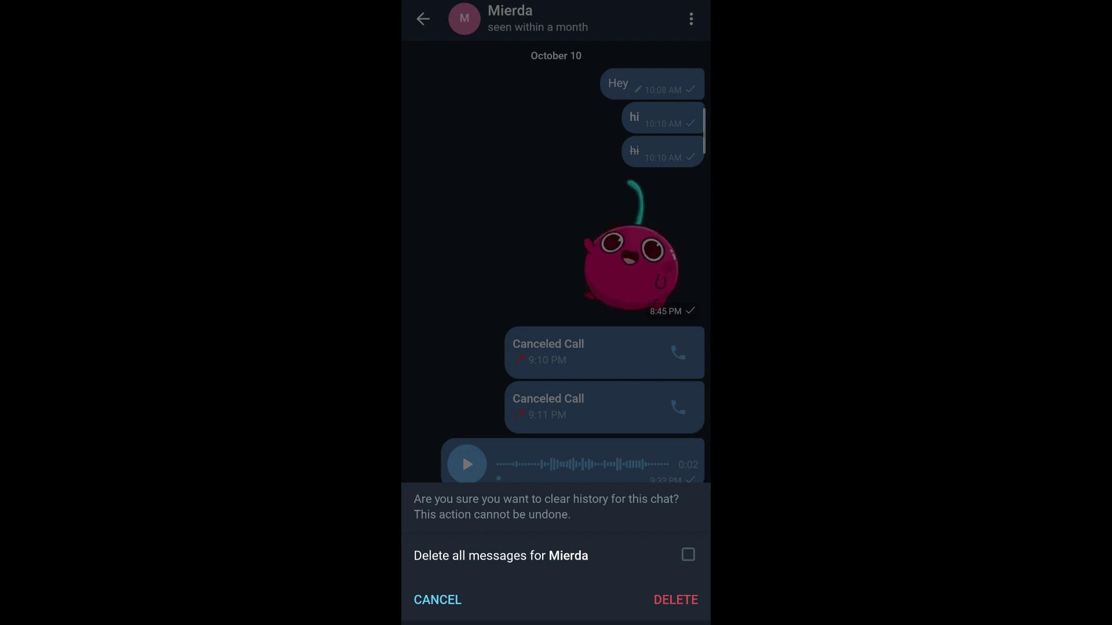
{"action": "left_click", "coordinate": [688, 554]}
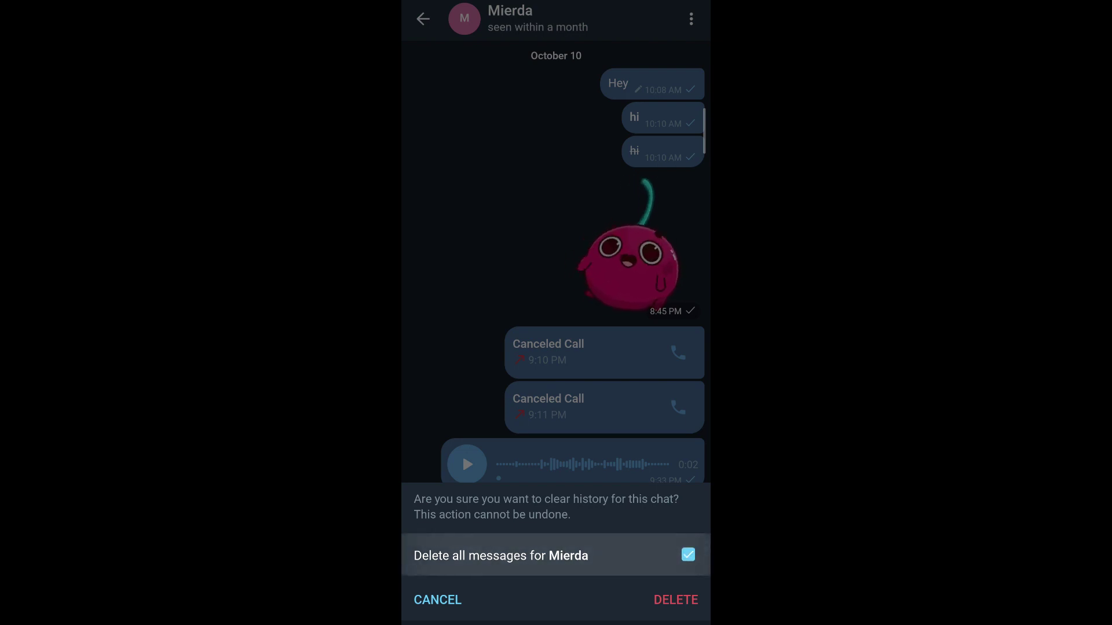
{"action": "left_click", "coordinate": [676, 600]}
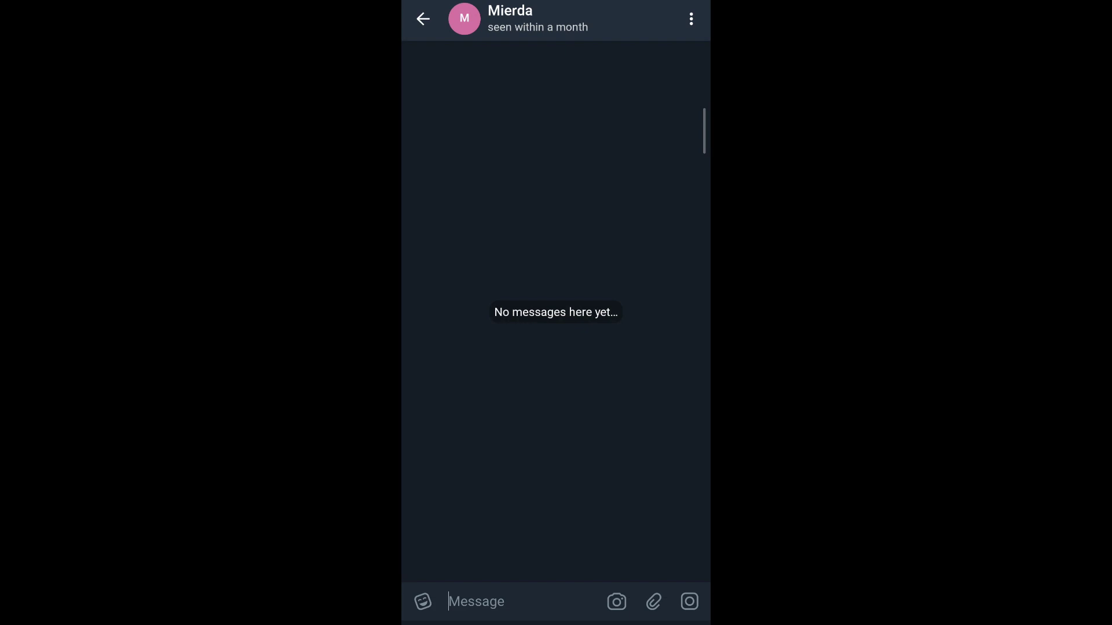